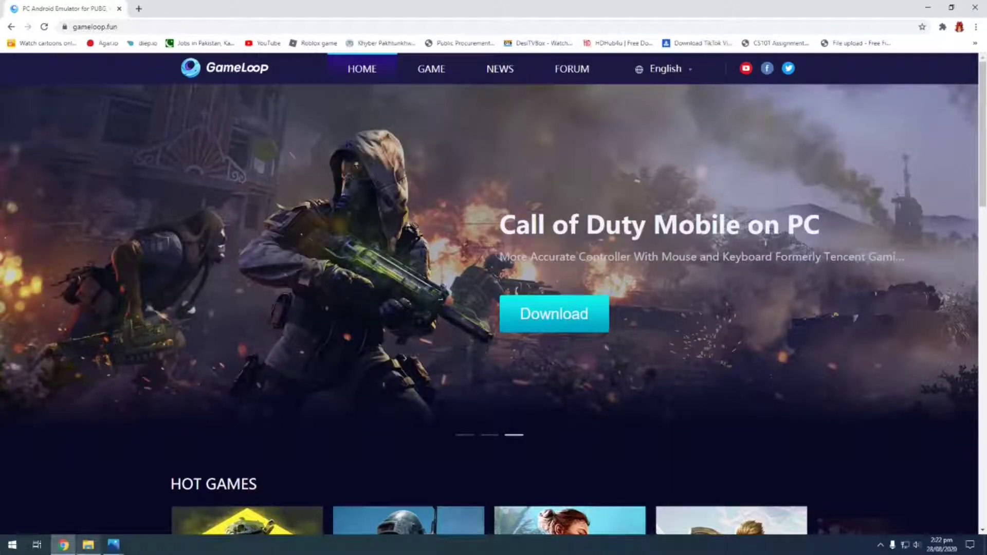
Show the desktop and reveal the full name of the GameLoop installer shortcut without renaming it
right_click(88, 545)
key("Escape")
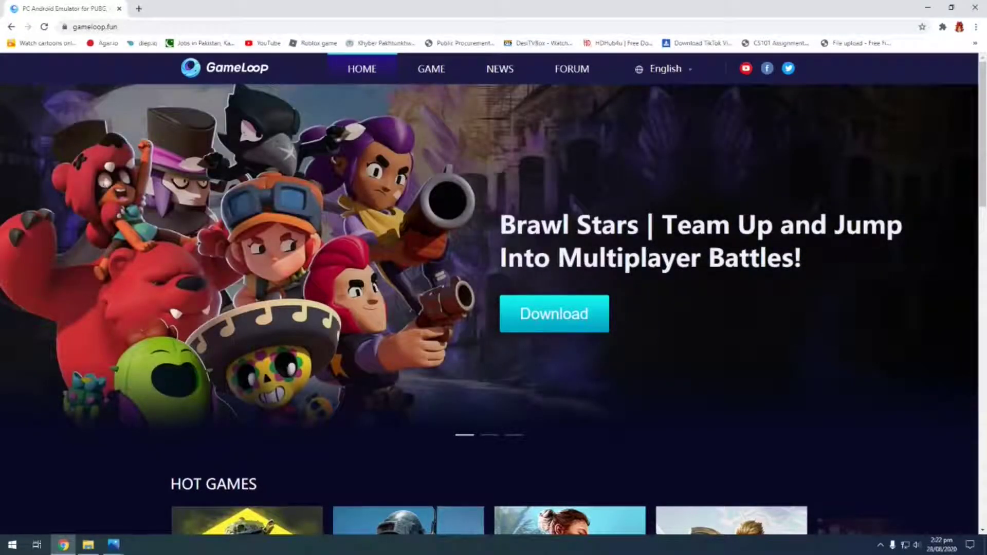
key("super+d")
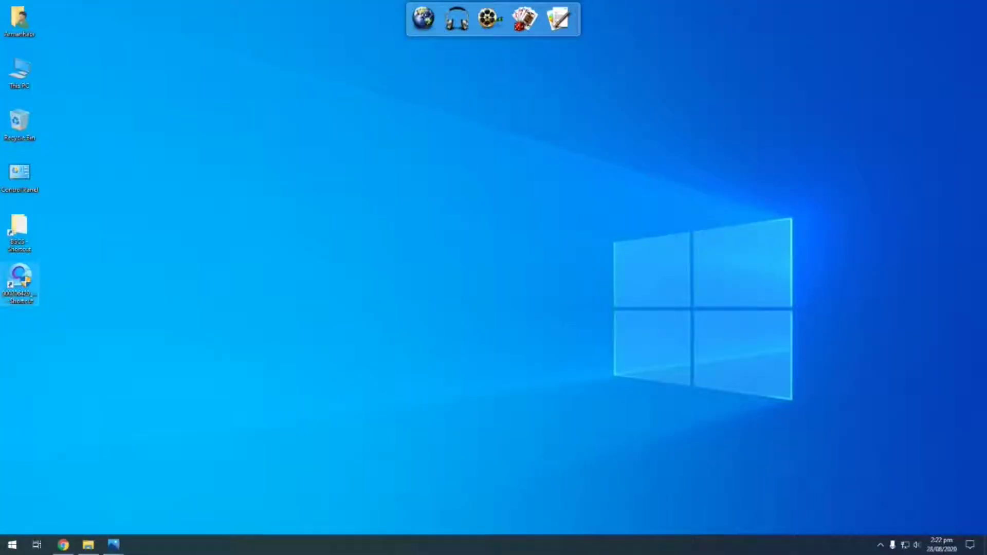
key("F2")
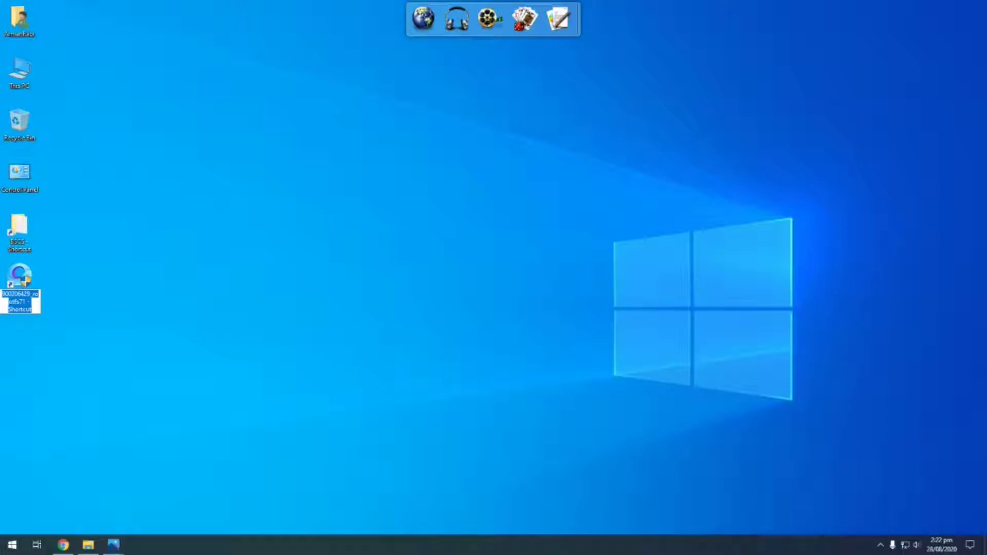
key("Return")
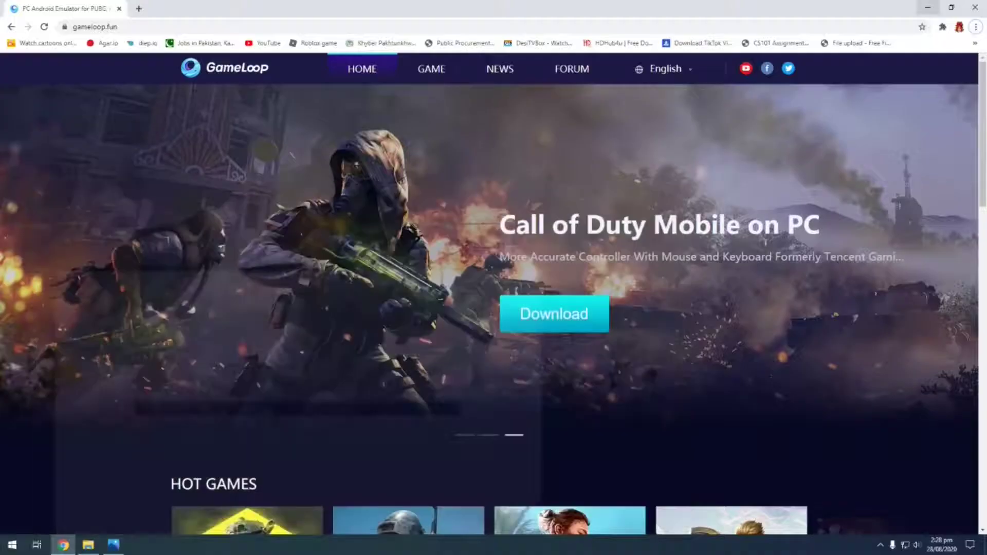
Compare the installer file offered on the GameLoop website with the name in the 3.PNG image, cancelling the duplicate download
key("super+d")
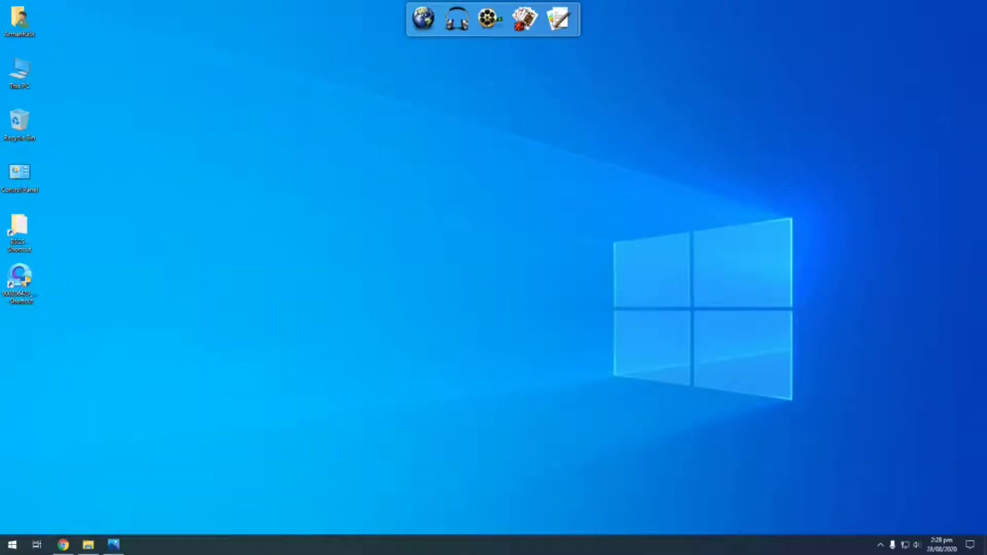
left_click(113, 544)
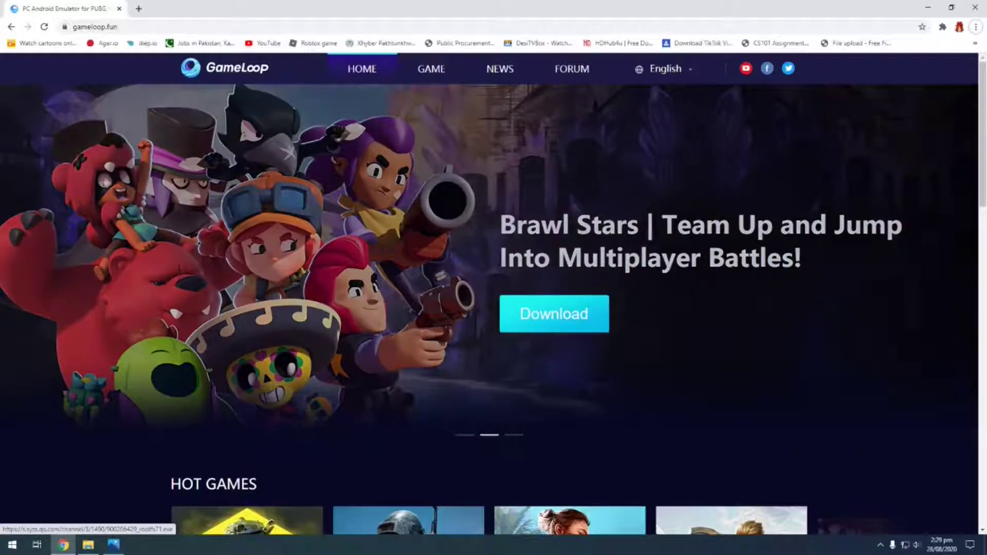
left_click(554, 313)
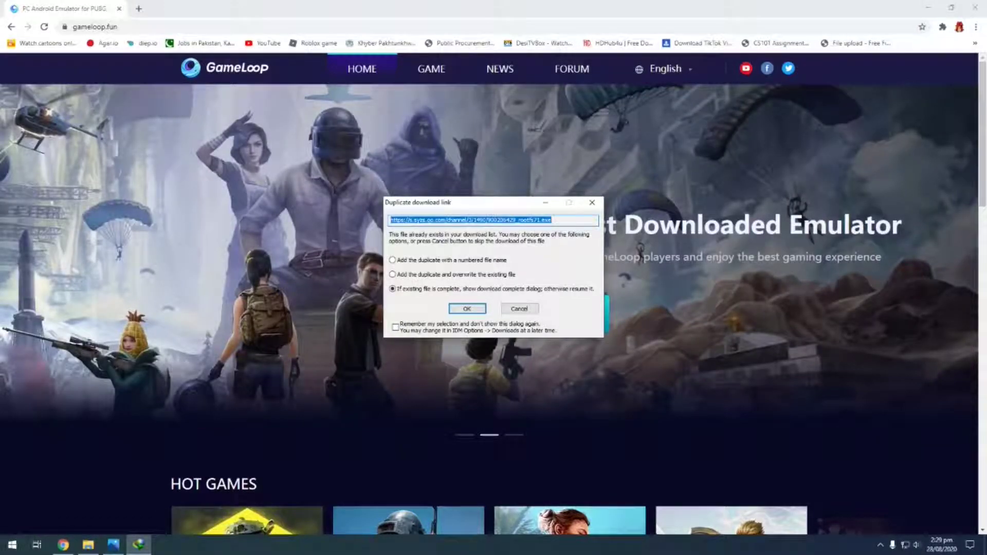
left_click(520, 308)
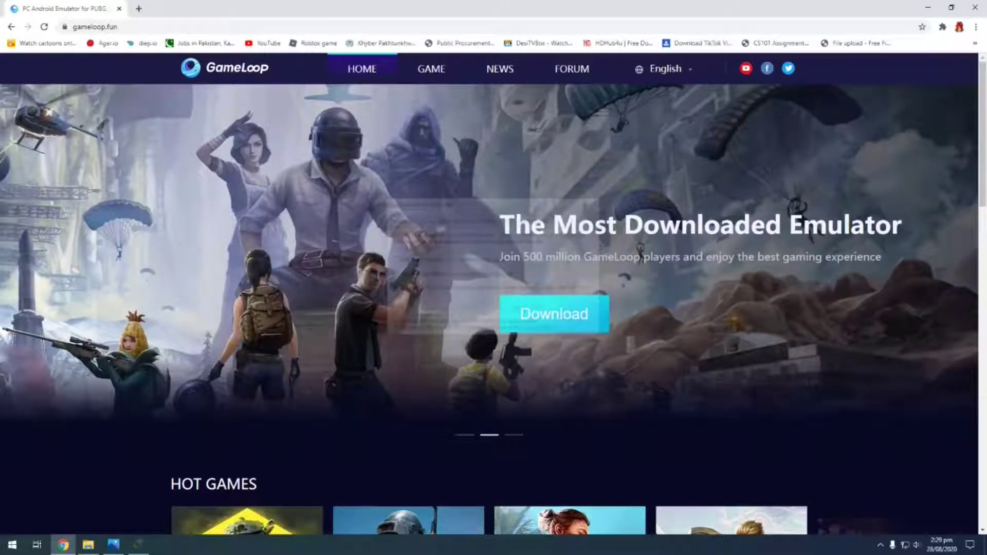
left_click(113, 545)
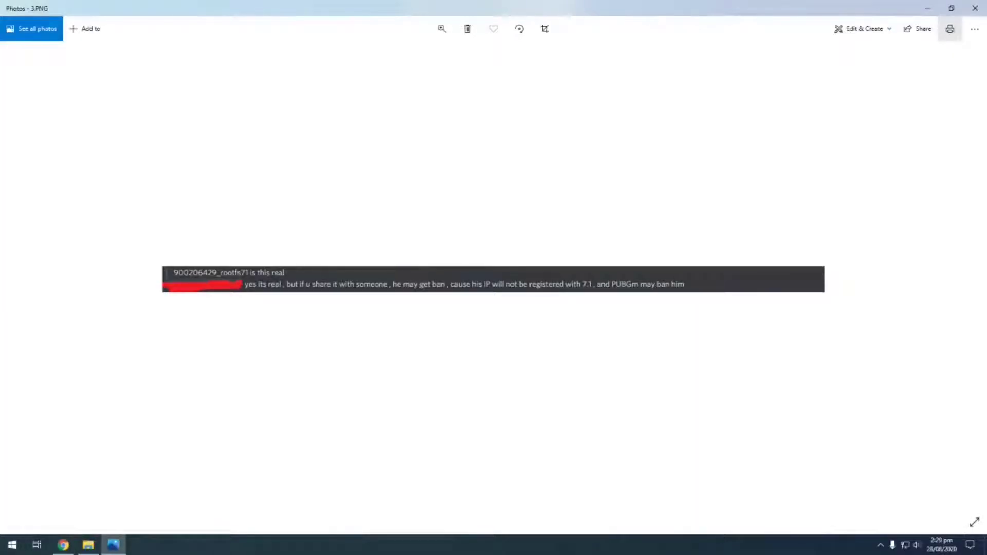
key("alt+Tab")
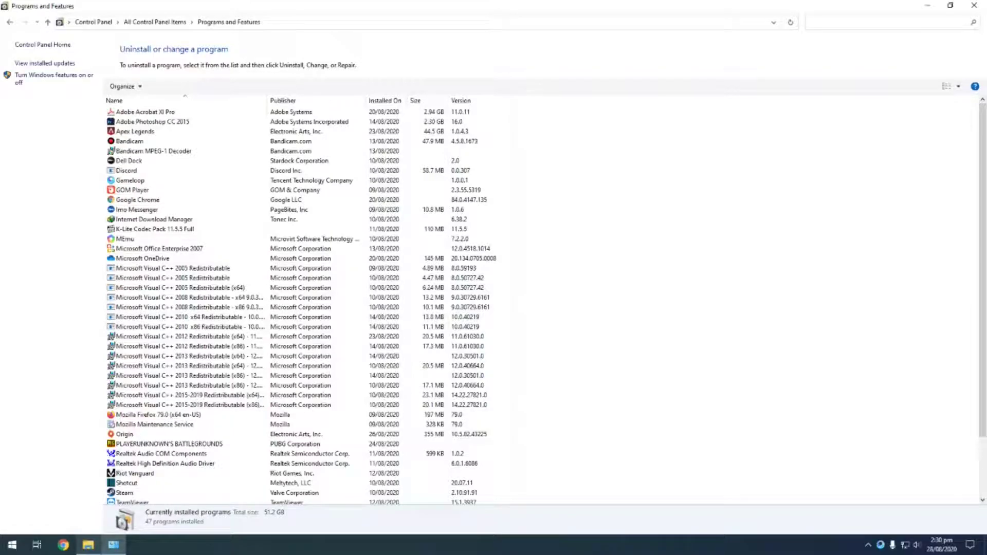
Uninstall Gameloop through Programs and Features without giving feedback, and close the Control Panel window
left_click(113, 545)
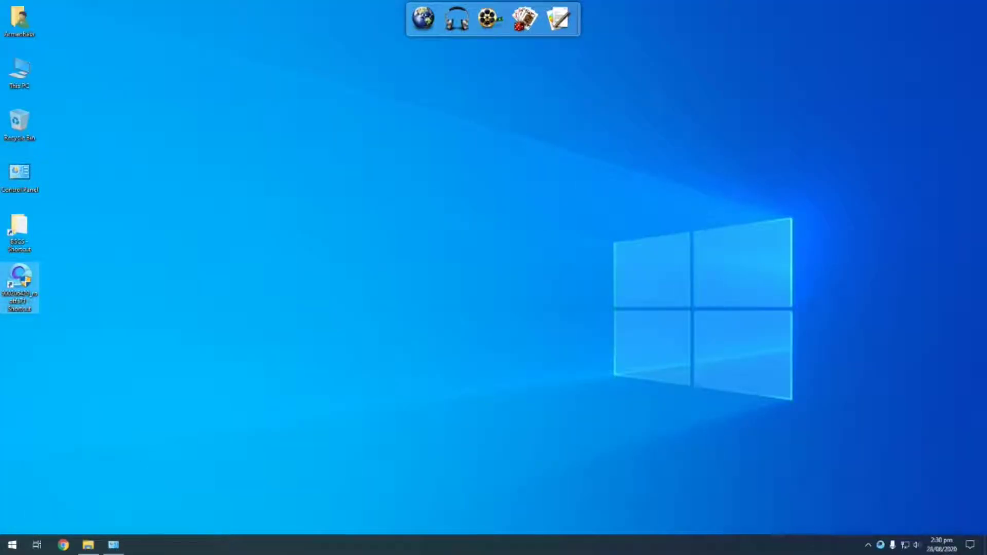
left_click(114, 545)
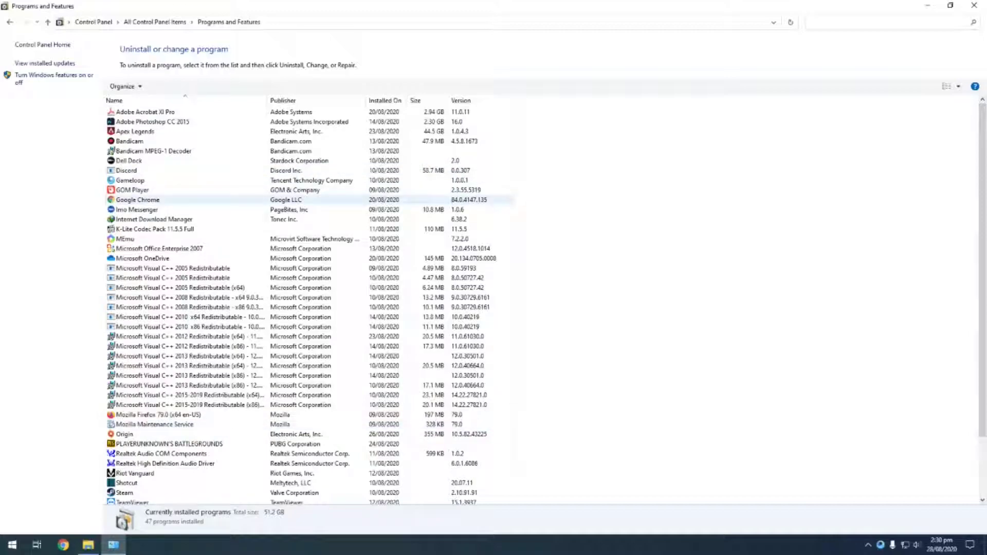
left_click(130, 180)
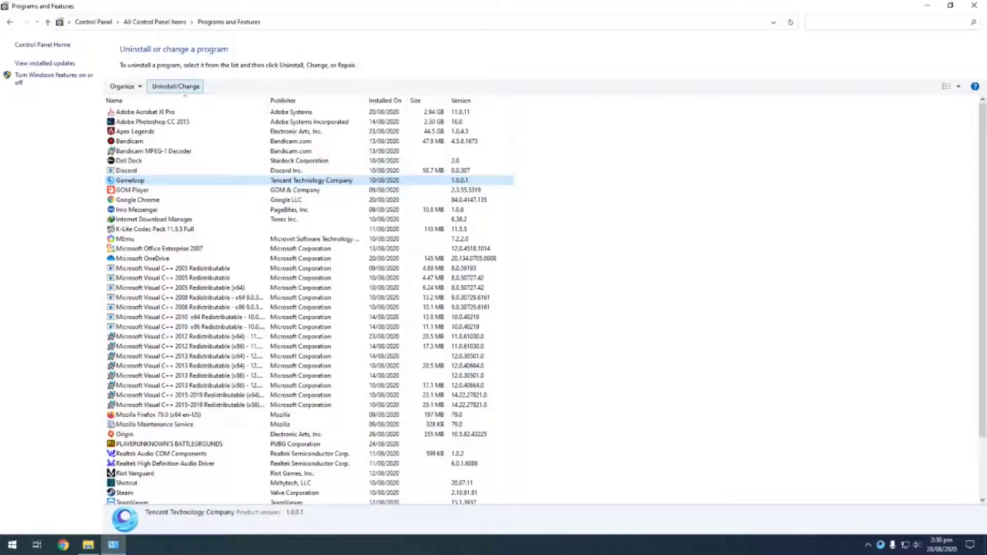
left_click(175, 87)
left_click(174, 86)
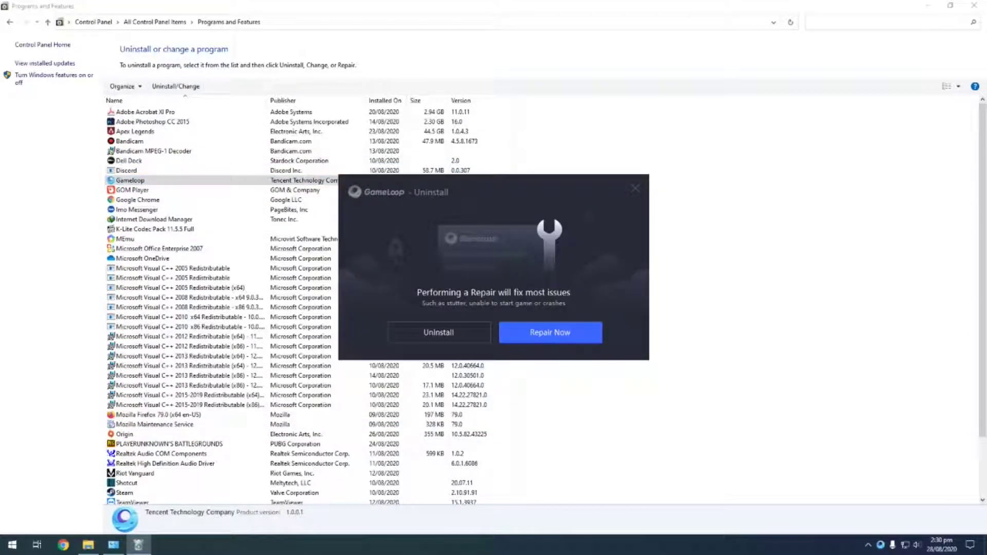
left_click(438, 333)
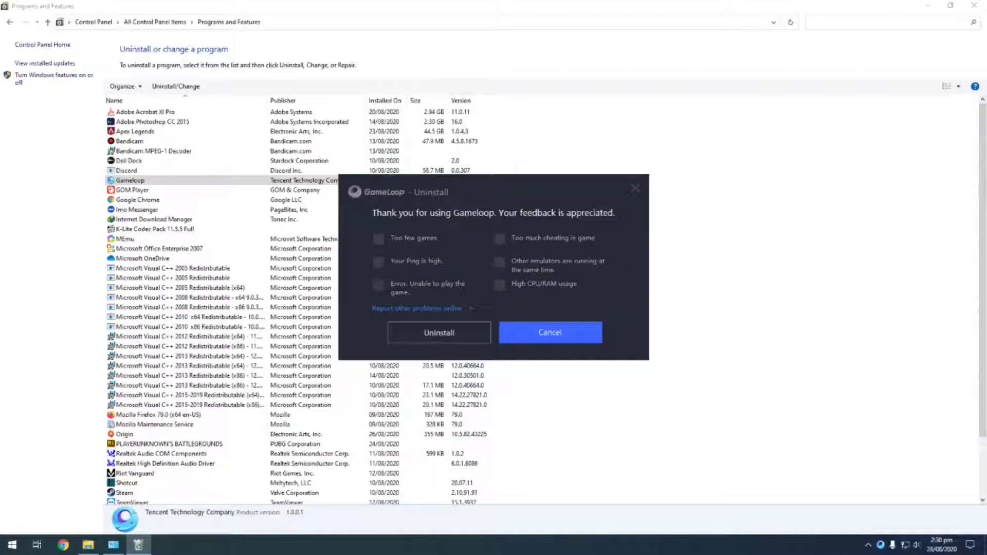
left_click(438, 332)
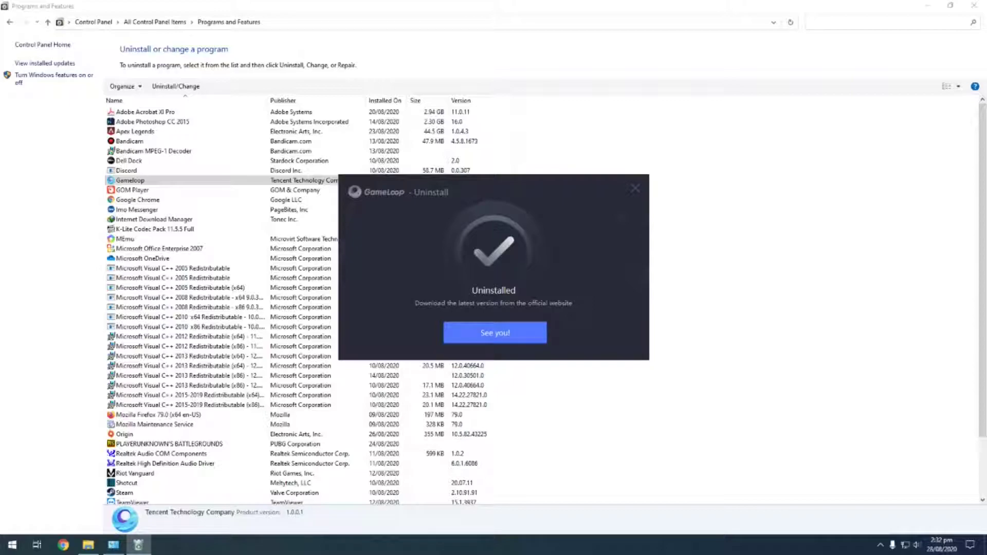
left_click(495, 333)
left_click(974, 5)
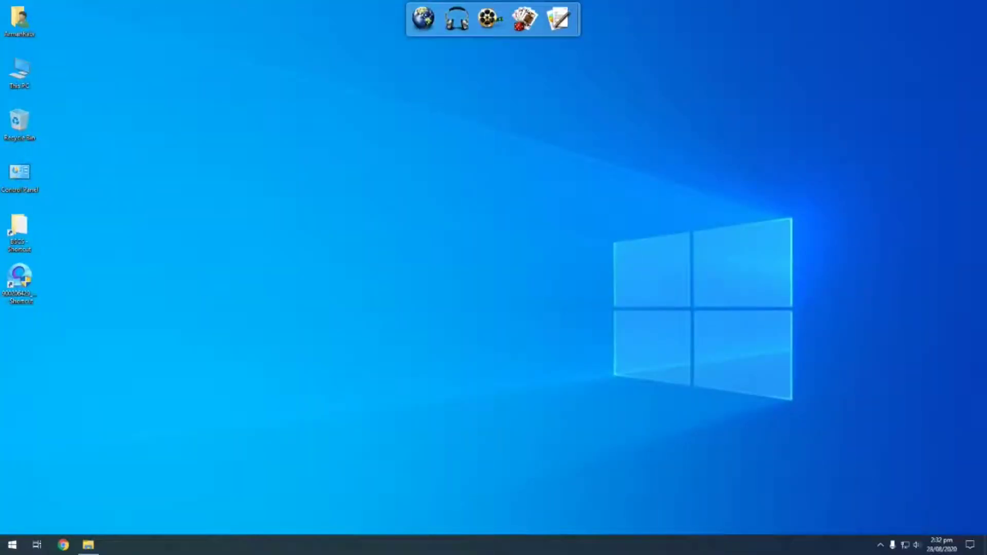
Permanently delete the Temp folder from Local Disk (C:)
double_click(19, 72)
double_click(288, 268)
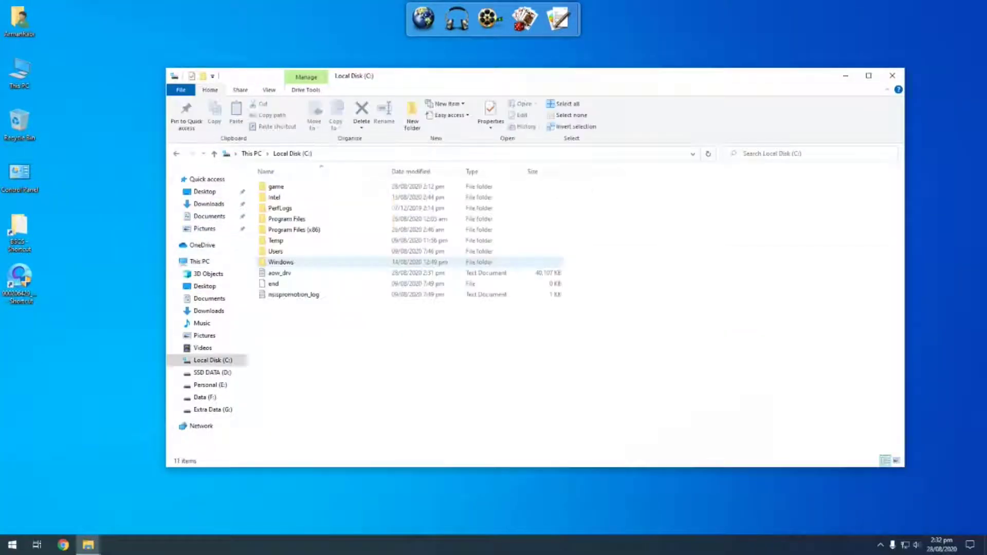
left_click(276, 241)
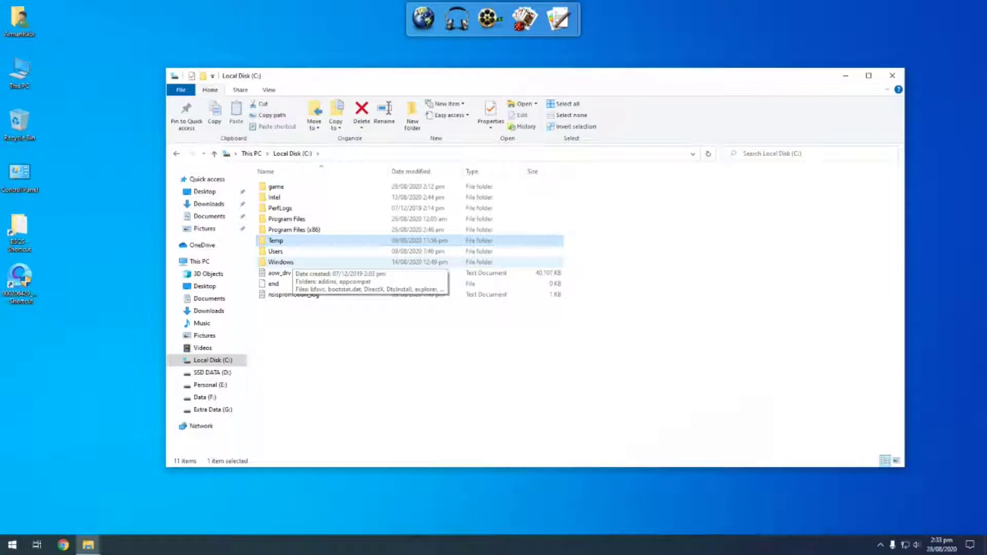
key("shift+Delete")
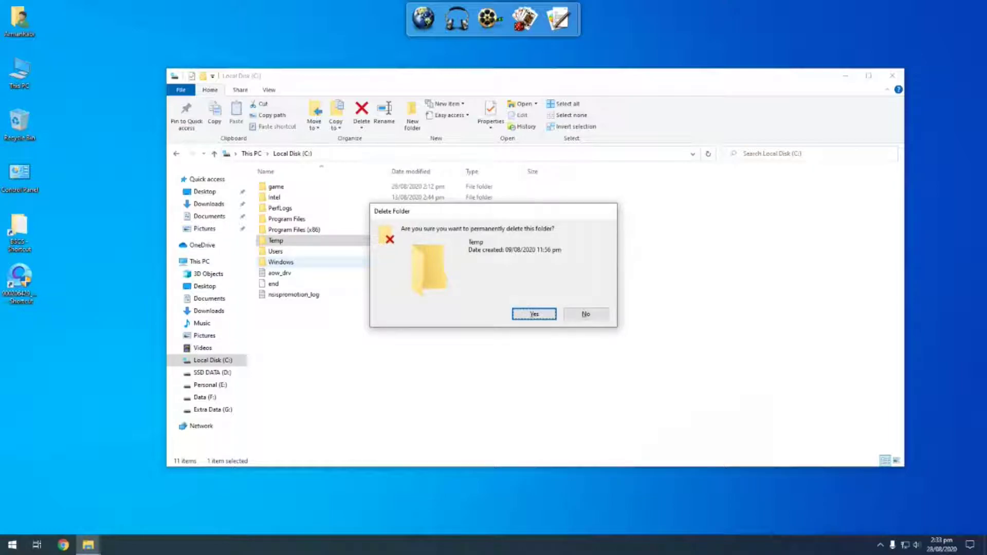
key("Return")
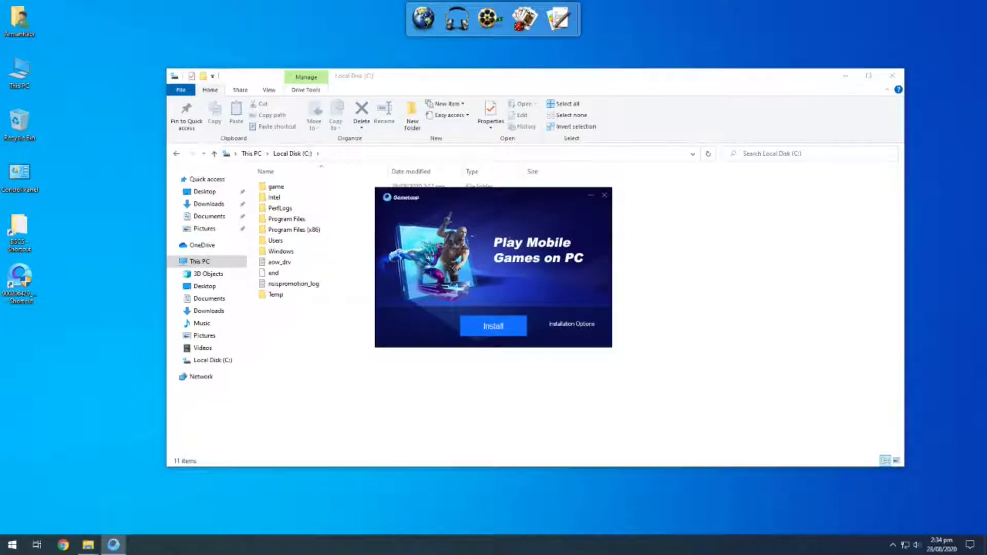
Install GameLoop in C:\Program Files\TxGameAssistant\ and start it with the Shortcuts option enabled
left_click(571, 324)
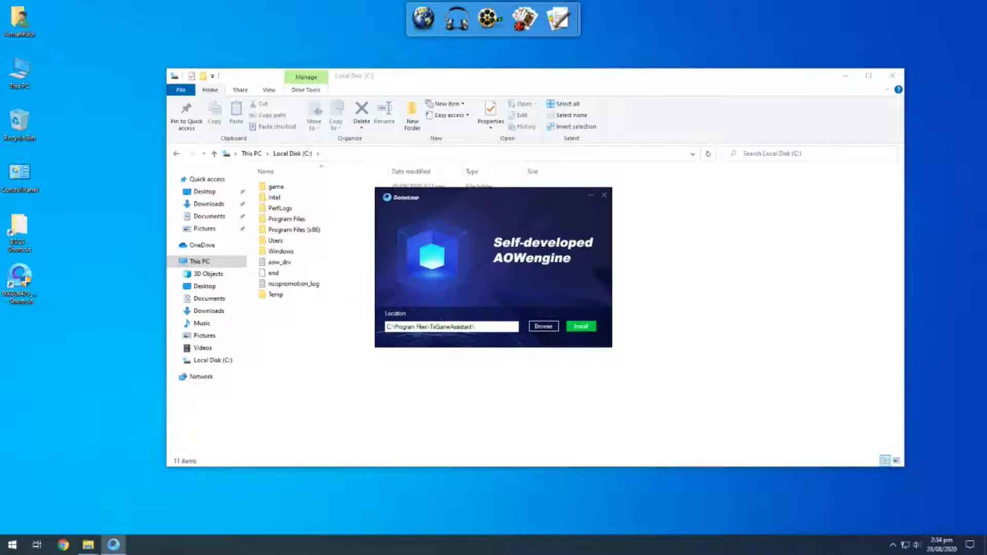
left_click(580, 326)
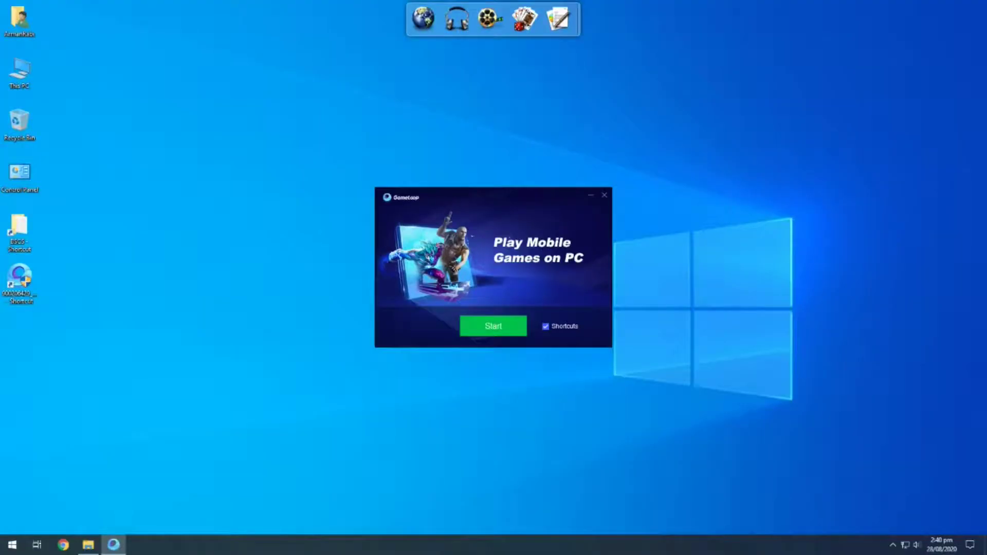
key("Return")
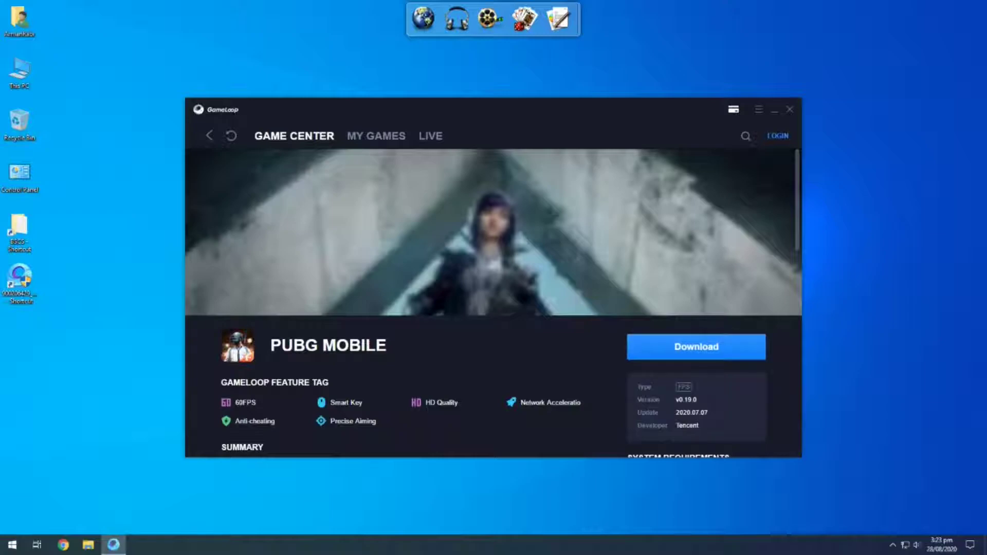
Download PUBG MOBILE from the Game Center and open the 900206429_rootfs71 desktop shortcut
left_click(696, 347)
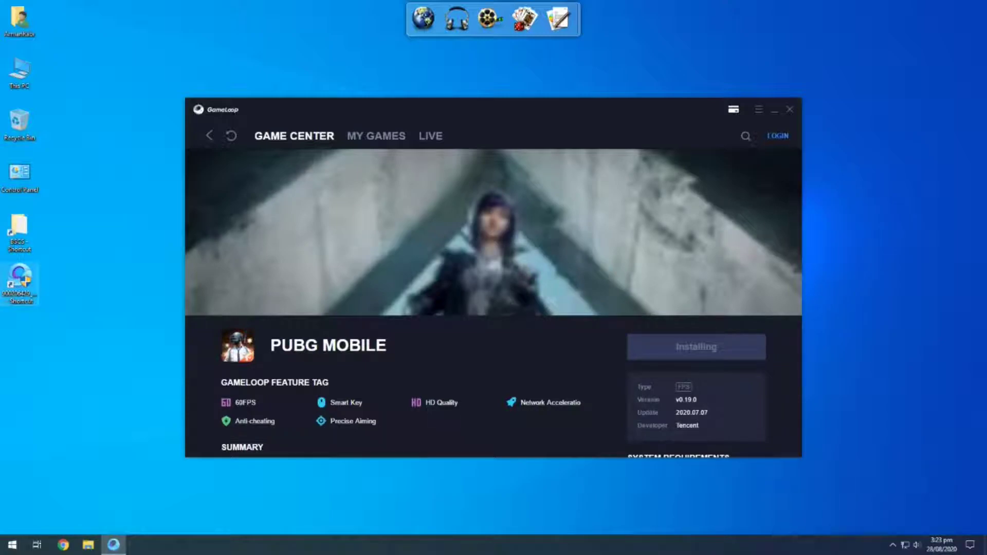
left_click(22, 294)
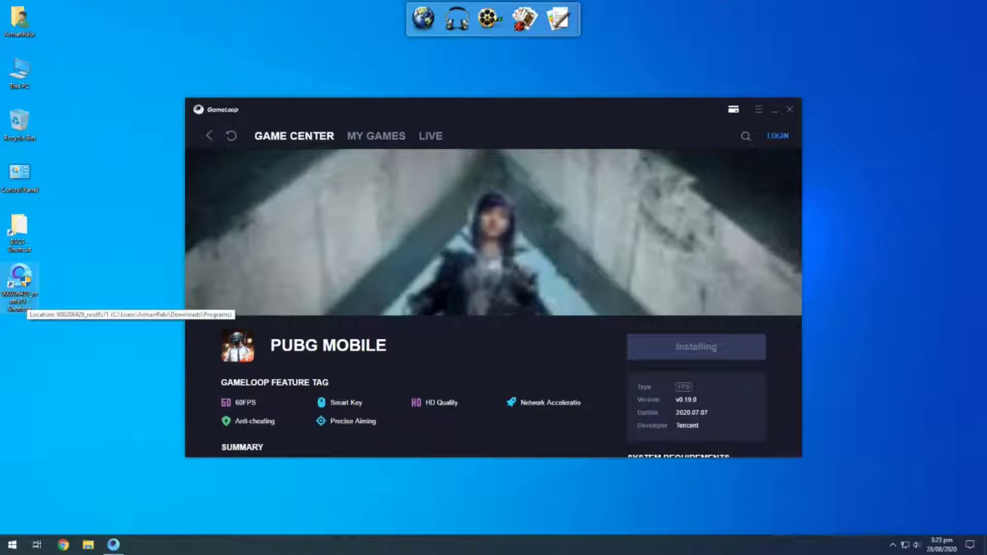
double_click(20, 280)
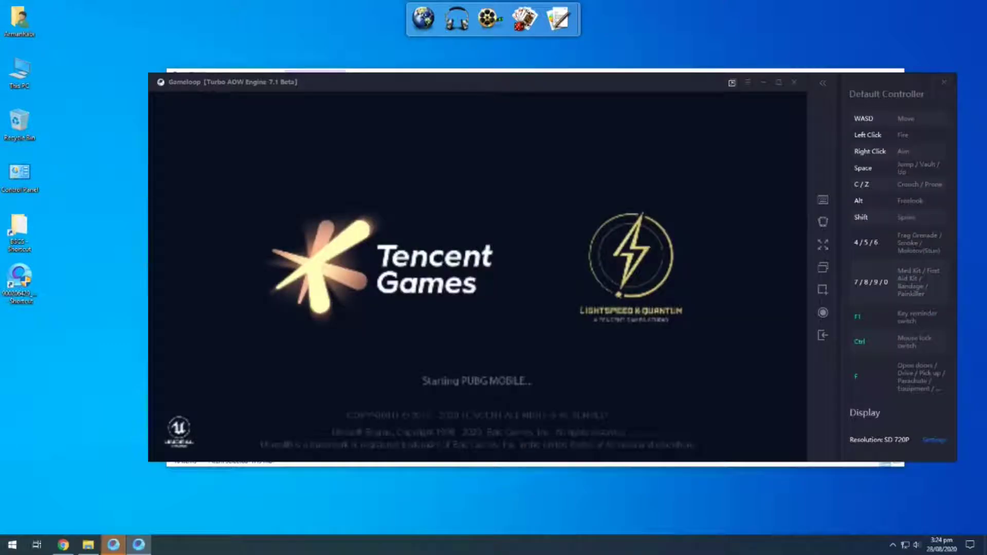
Check the installer in the Downloads folder and the one offered on the GameLoop website, cancelling the duplicate download
key("alt+Tab")
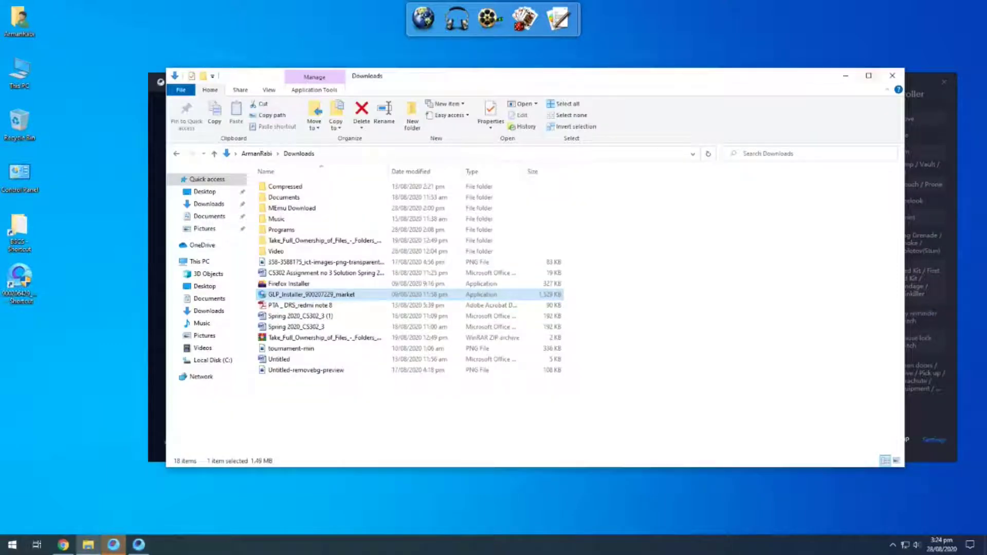
key("alt+Tab")
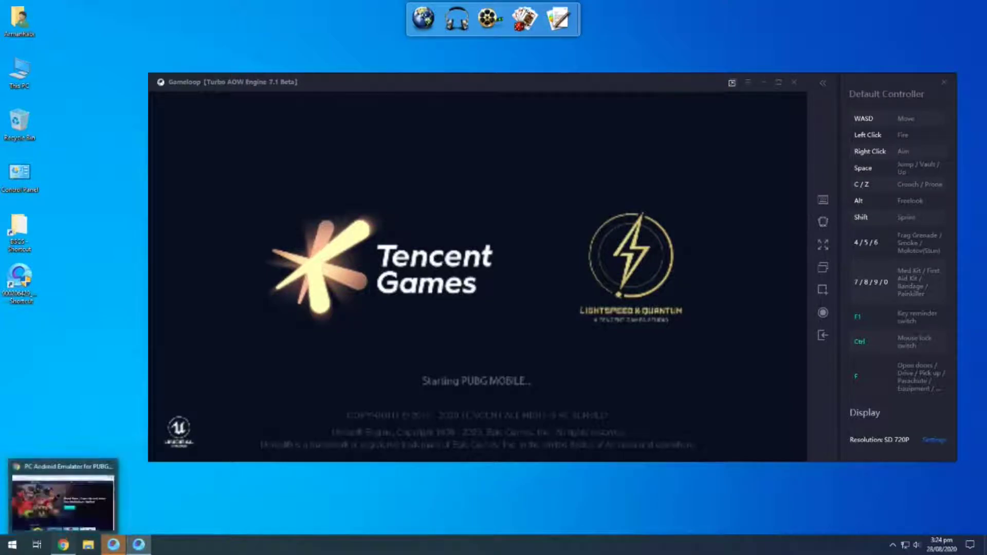
left_click(63, 545)
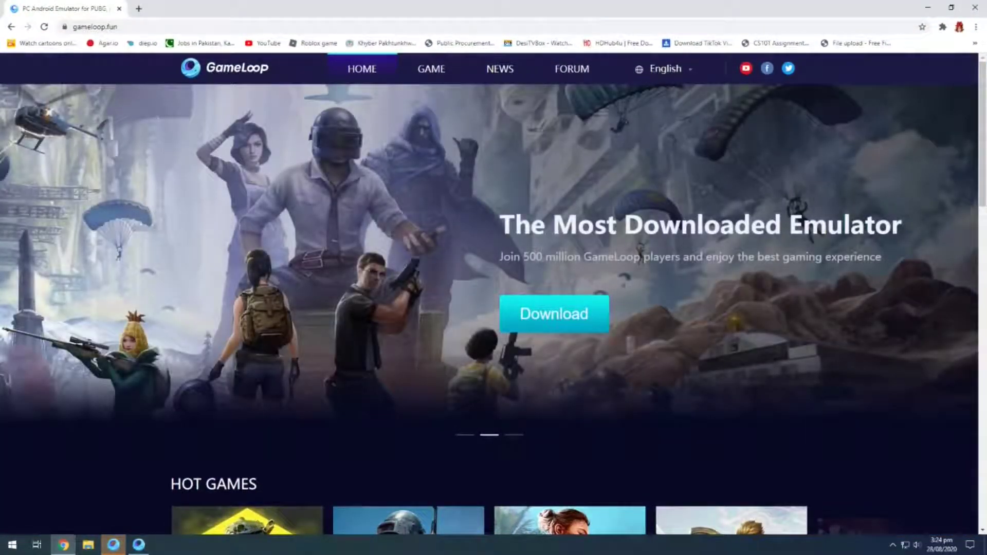
left_click(554, 314)
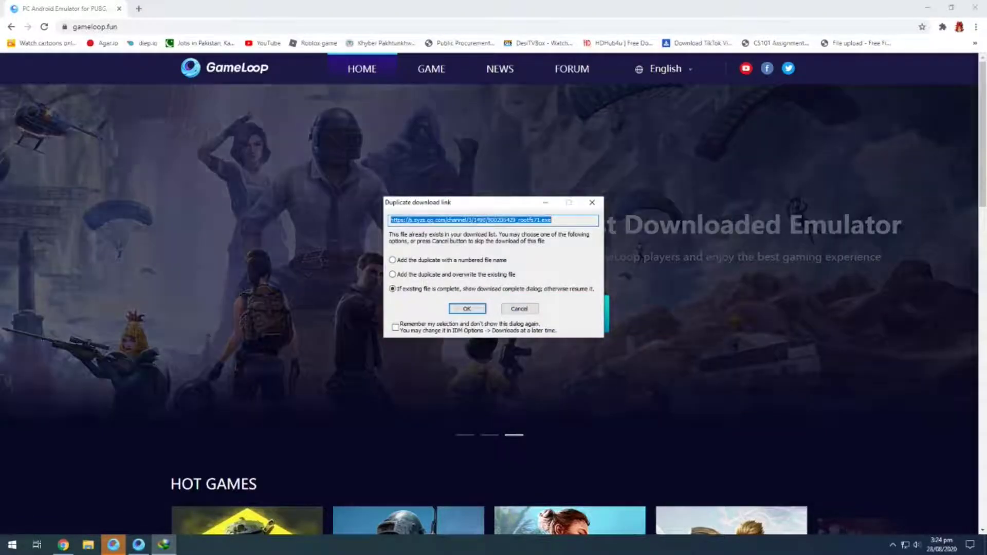
left_click(519, 309)
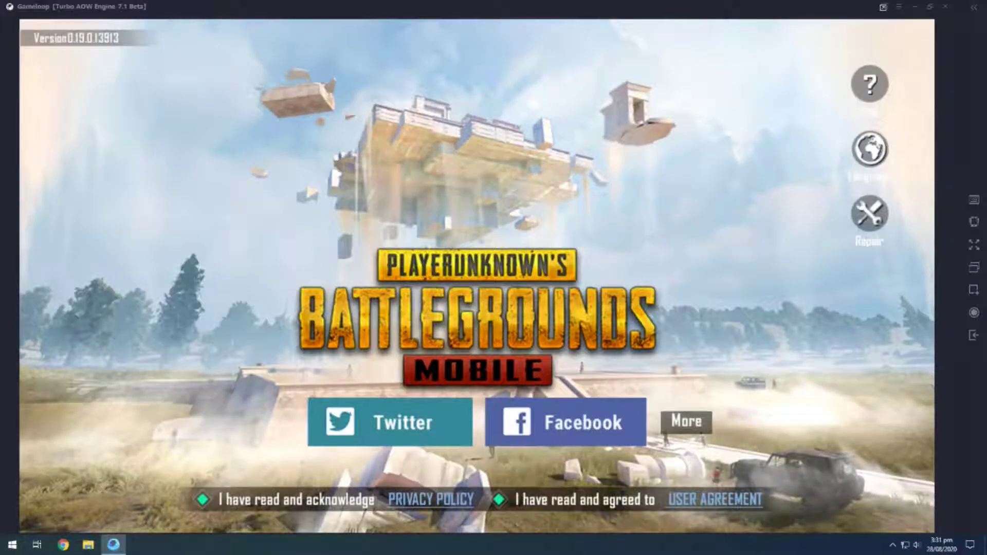
Lower the system volume by four steps on the PUBG MOBILE login screen
key("XF86AudioLowerVolume")
key("XF86AudioLowerVolume")
key("XF86AudioLowerVolume")
key("XF86AudioLowerVolume")
key("XF86AudioLowerVolume")
key("XF86AudioLowerVolume")
key("XF86AudioLowerVolume")
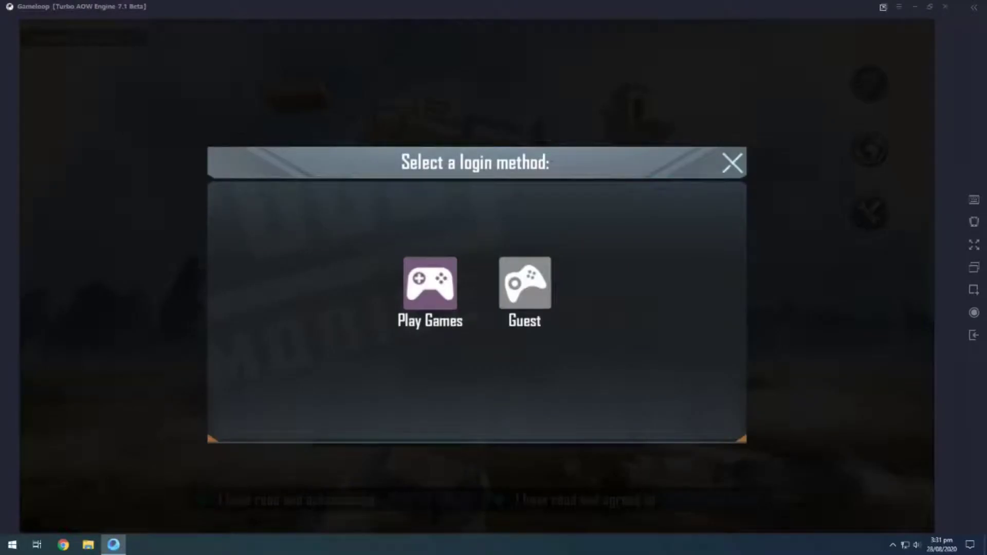
left_click(430, 284)
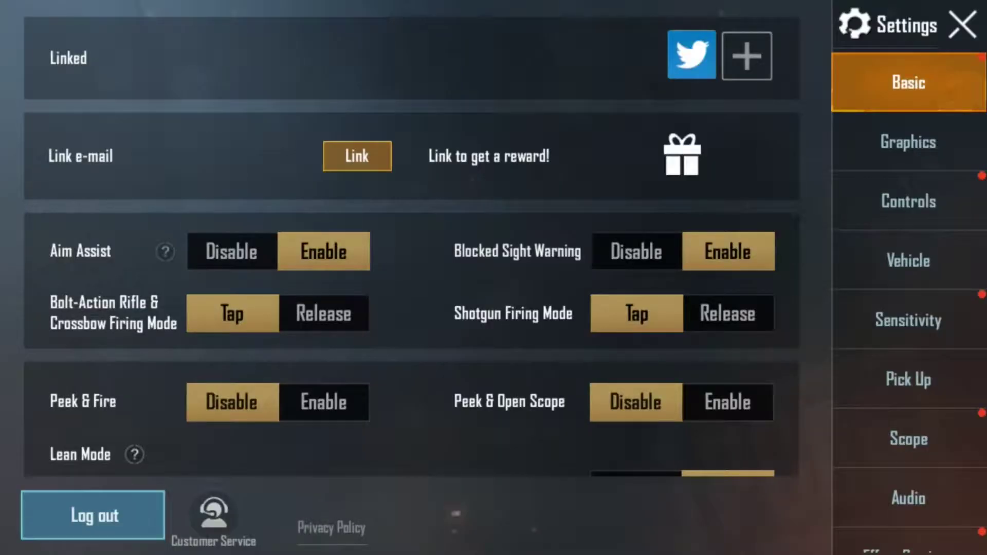
Try HDR in the game's Graphics settings, reapply Smooth graphics and close the settings
left_click(908, 142)
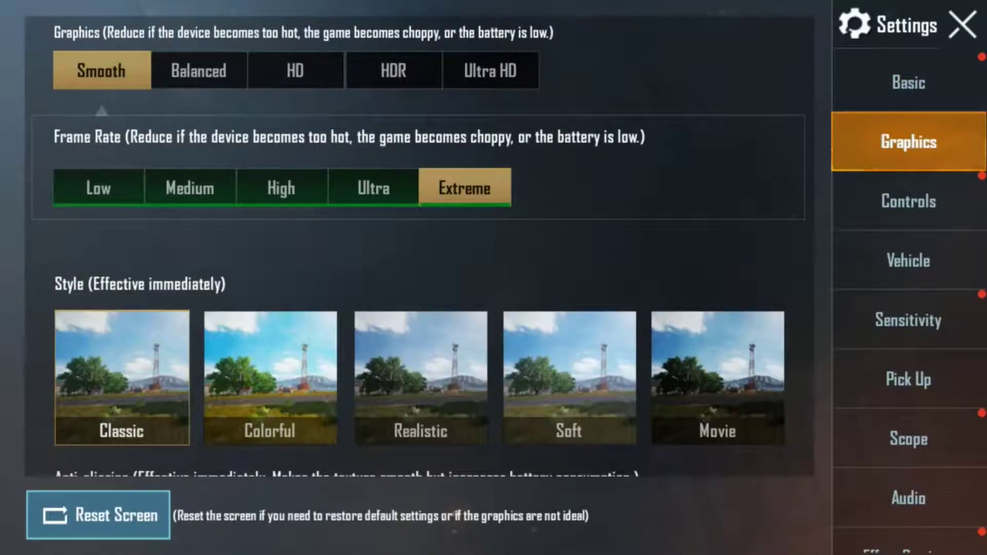
left_click(393, 70)
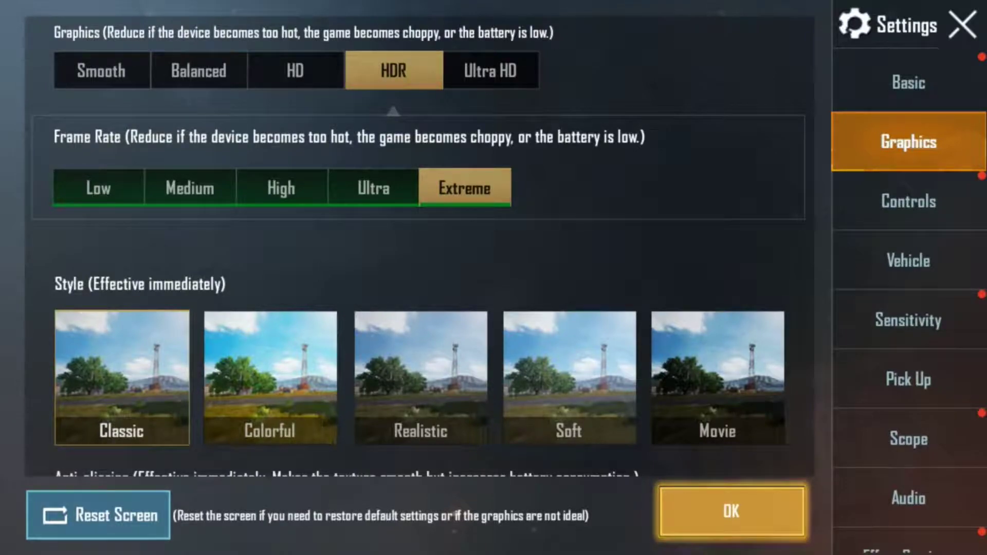
left_click(101, 71)
left_click(731, 511)
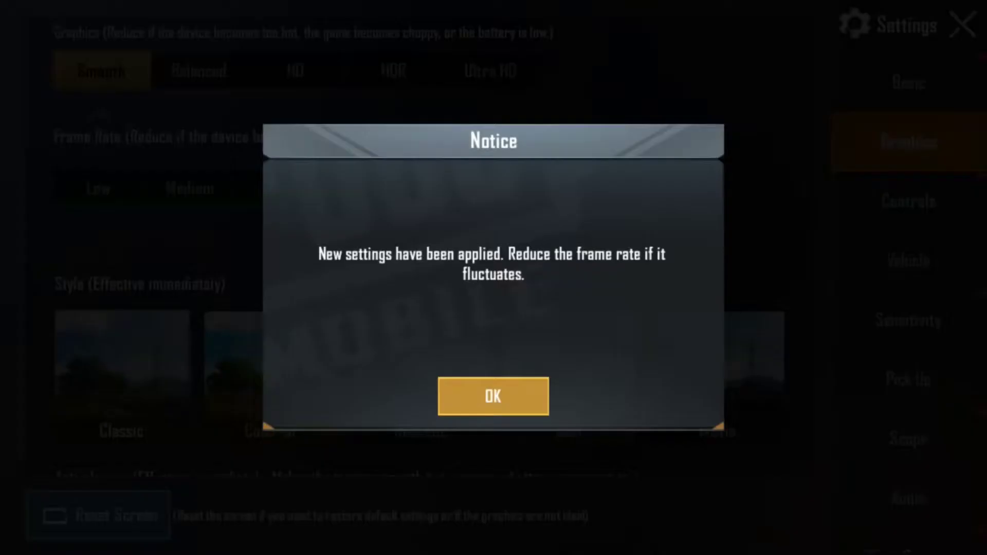
left_click(492, 396)
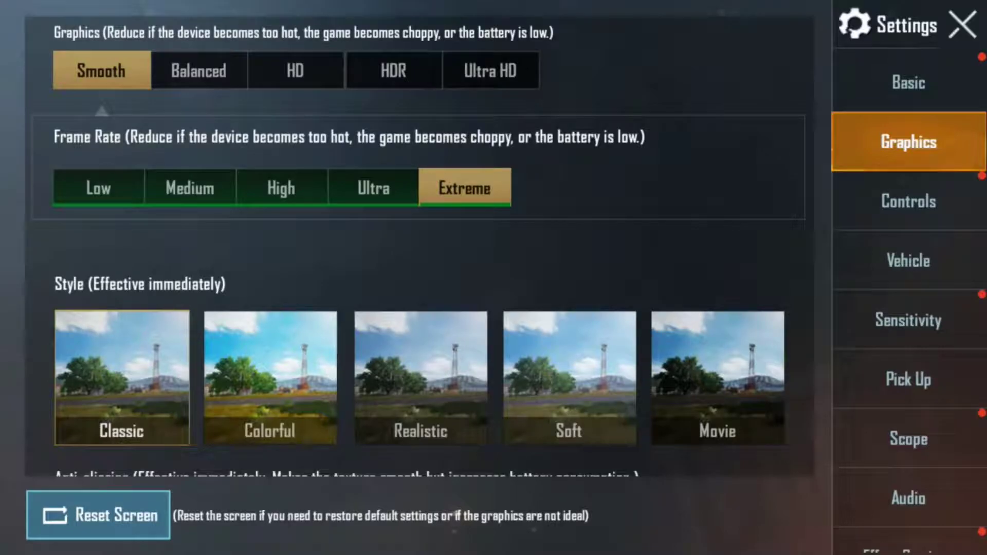
left_click(962, 24)
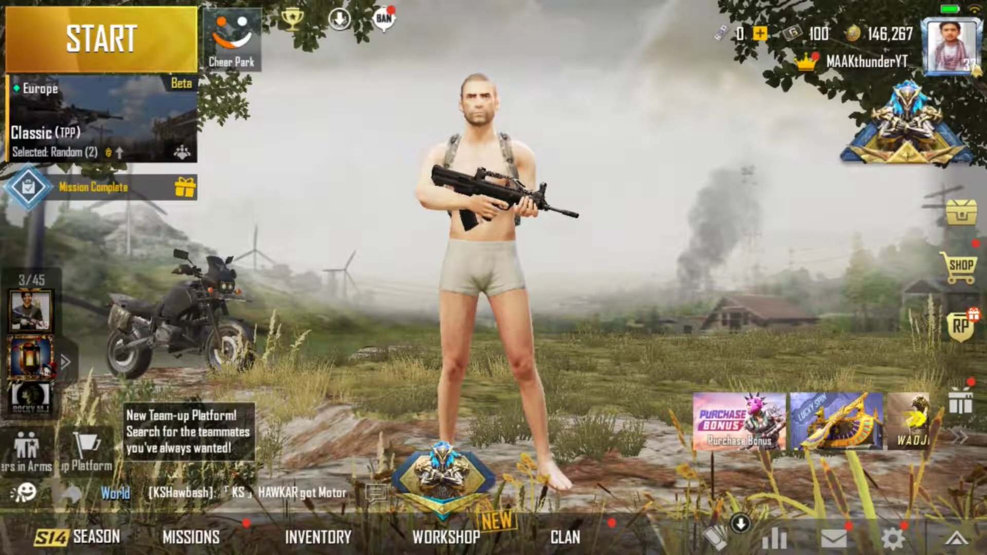
Try to open the Team-up Platform from the game lobby
left_click(86, 443)
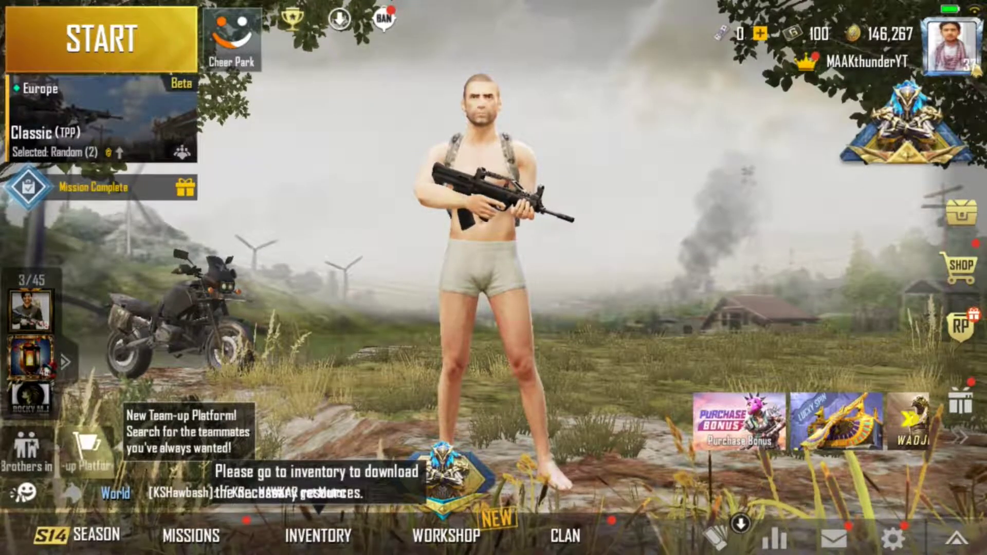